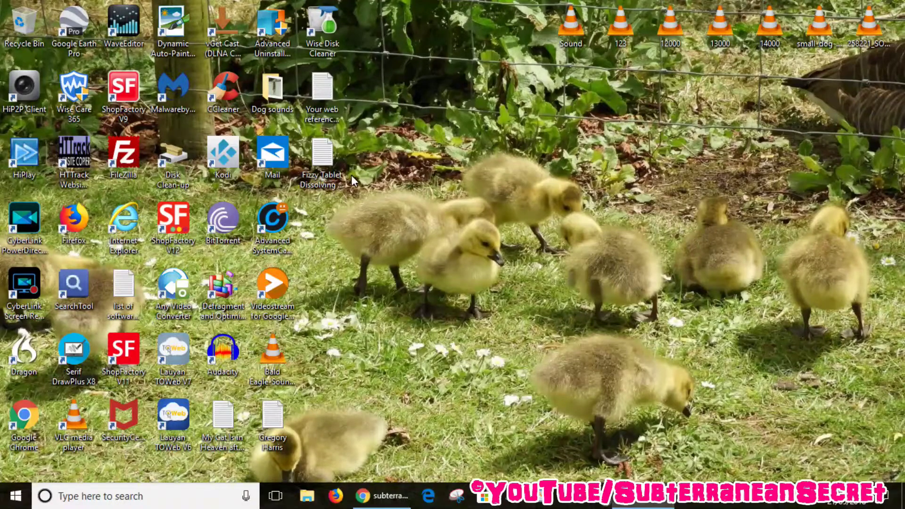
# Restore Chrome, open the 'Fizzy Tablet Dissolving in Water 4K Quality' video, and pause it at the start
pyautogui.click(384, 496)
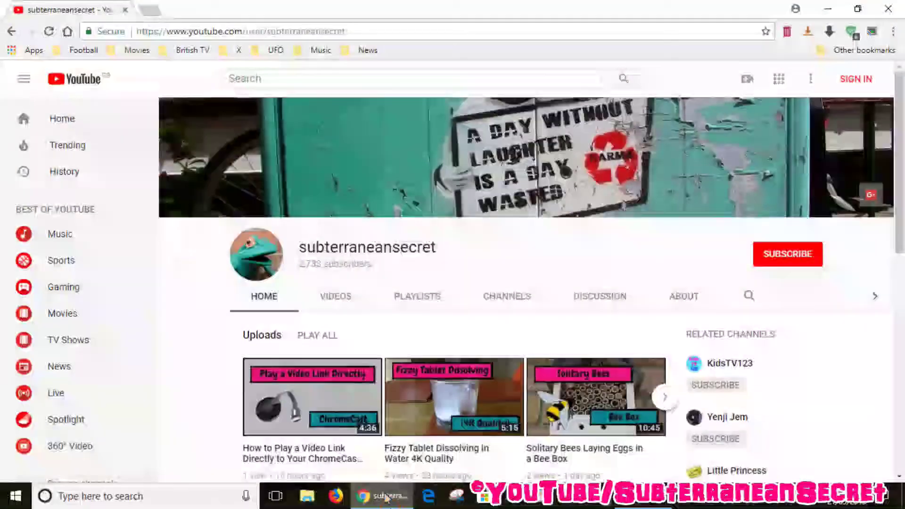
pyautogui.scroll(-3, 810, 170)
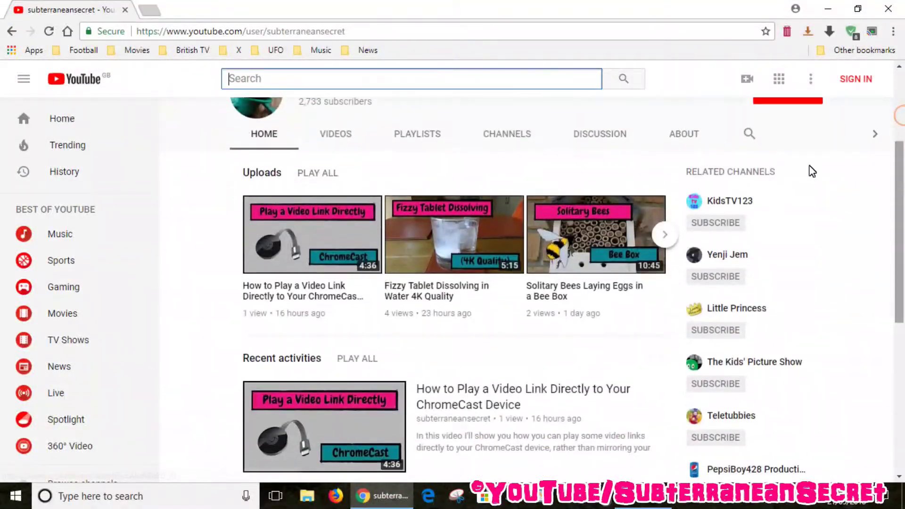
pyautogui.click(434, 217)
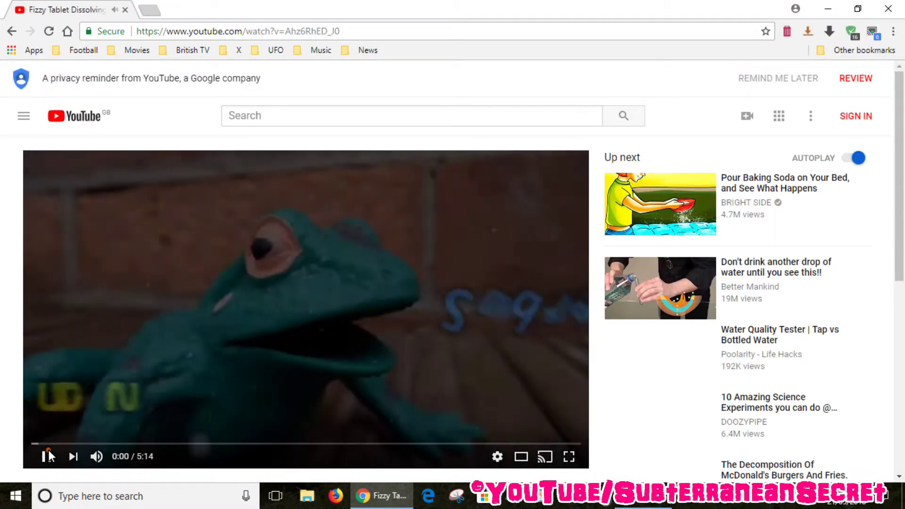
pyautogui.click(48, 456)
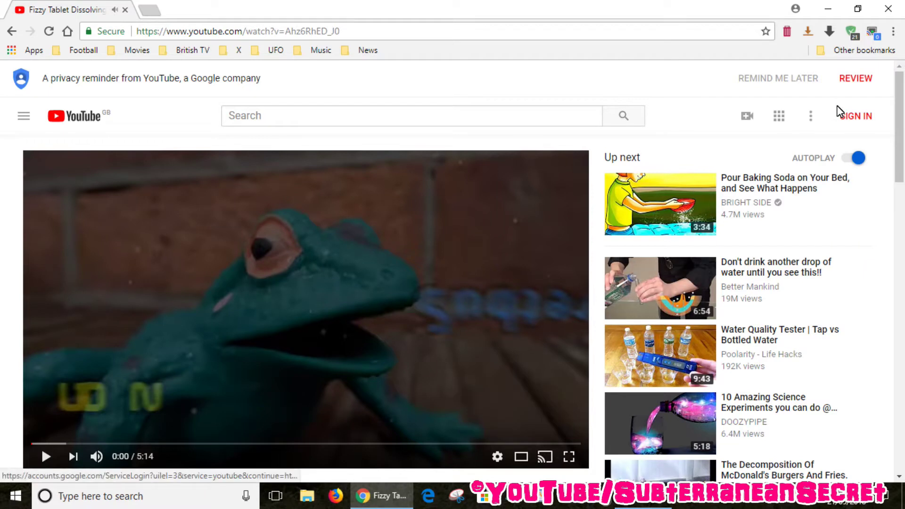
# Open the Cast dialog from Chrome's menu to list My Home and [TV] Bed room
pyautogui.click(893, 31)
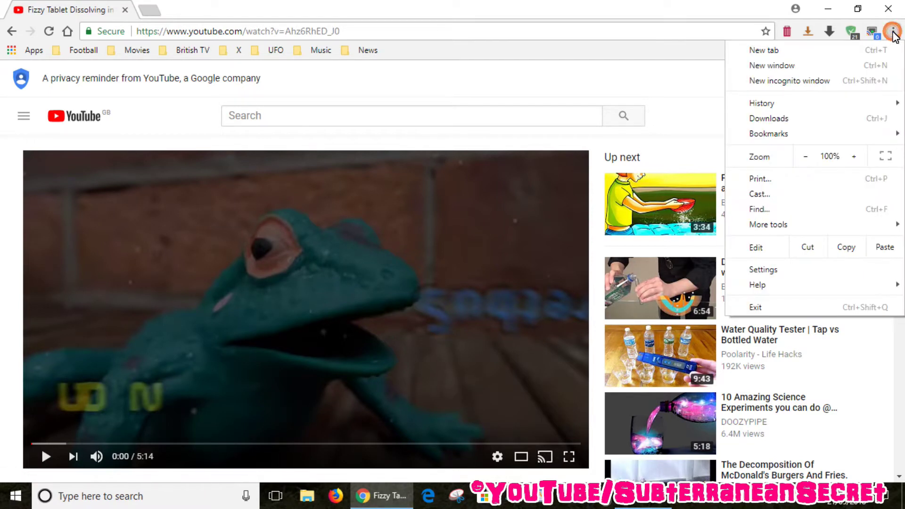
pyautogui.click(760, 194)
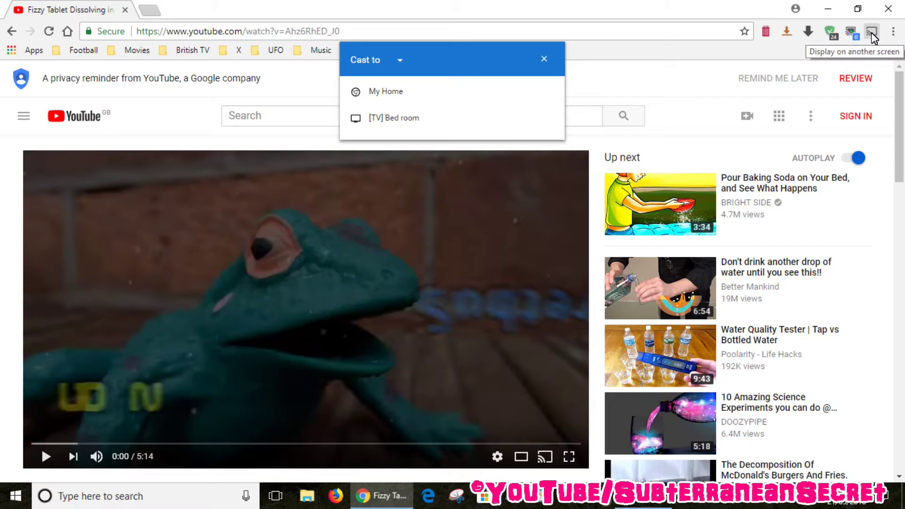
# Enable 'Always show icon' on the Cast toolbar button, confirm the checkmark, and close the YouTube window
pyautogui.rightClick(874, 38)
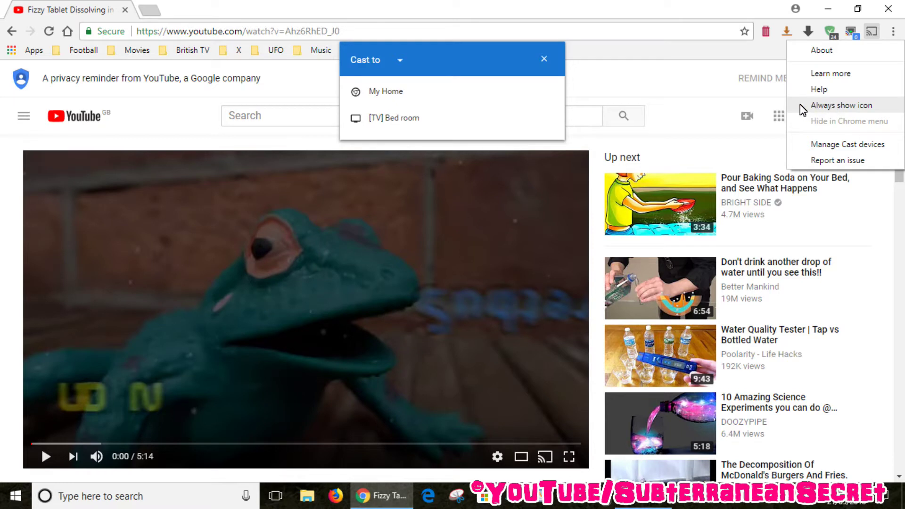
pyautogui.click(806, 105)
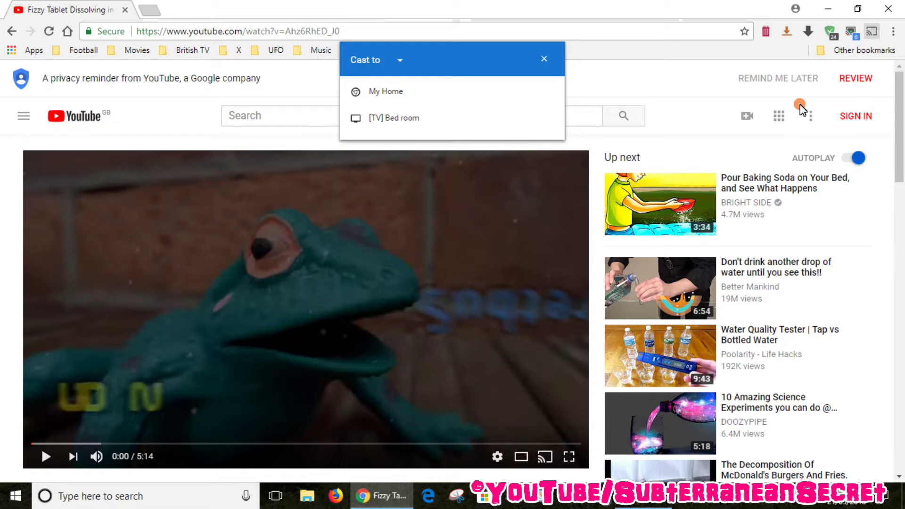
pyautogui.rightClick(872, 39)
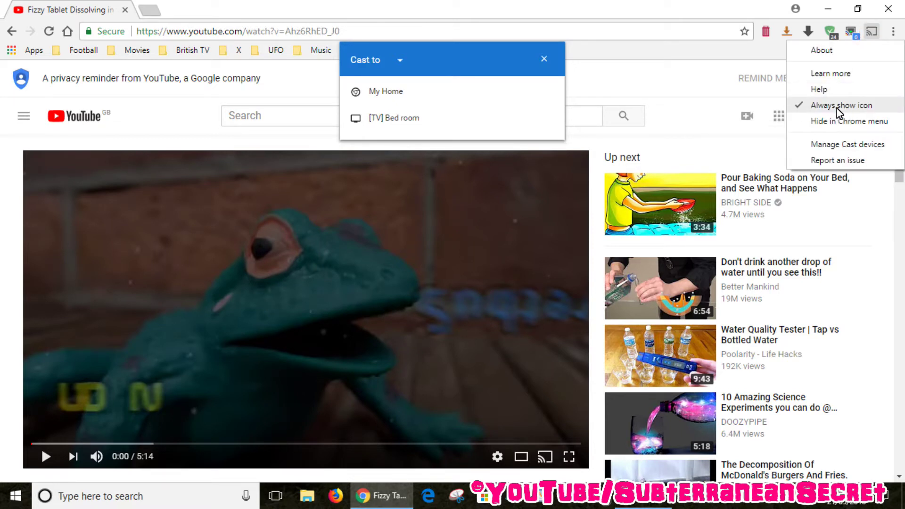
pyautogui.click(705, 79)
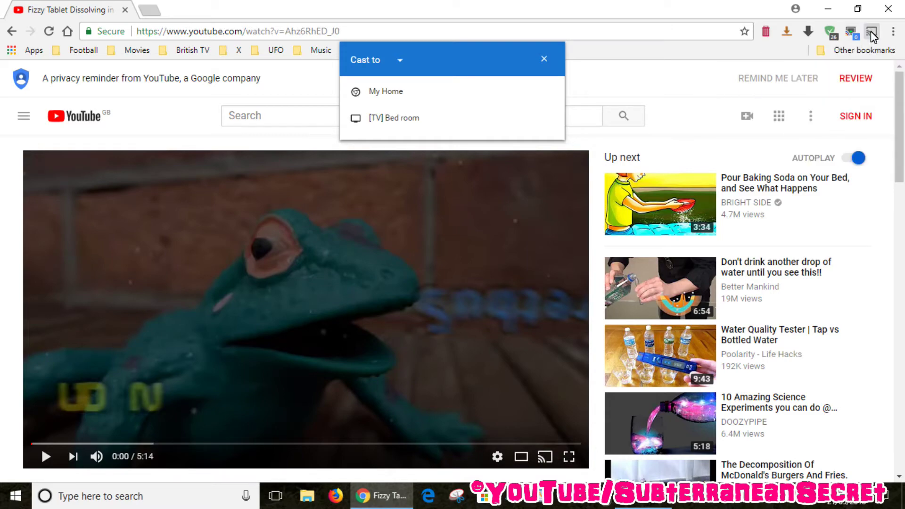
pyautogui.click(889, 9)
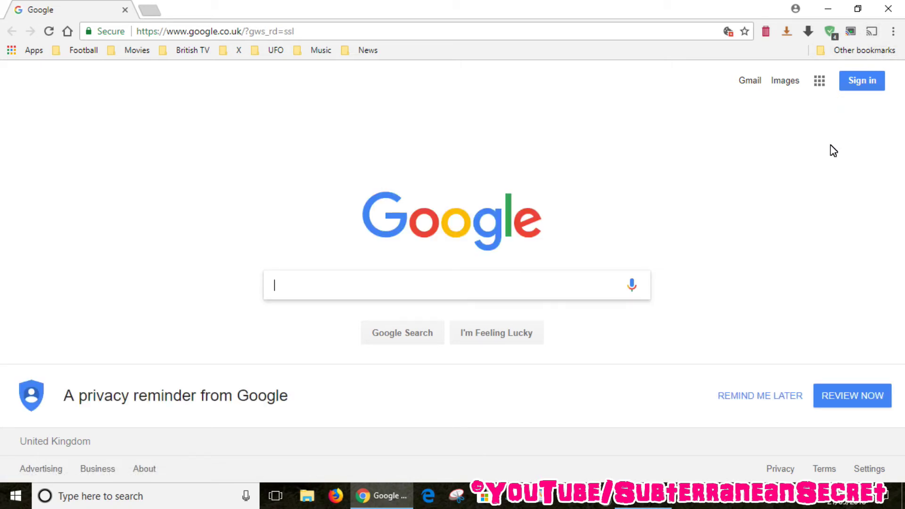
# Cast the Google homepage tab to My Home via the toolbar Cast icon, then dismiss the panel
pyautogui.click(872, 33)
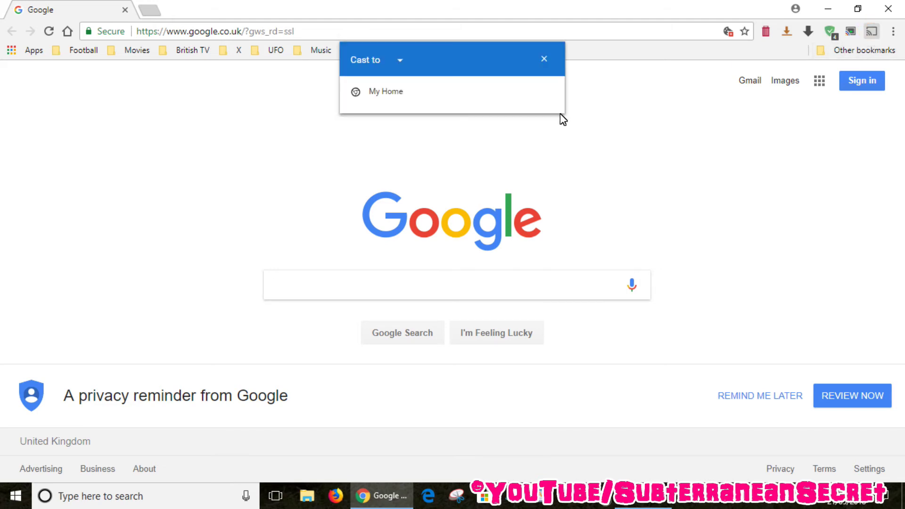
pyautogui.click(476, 91)
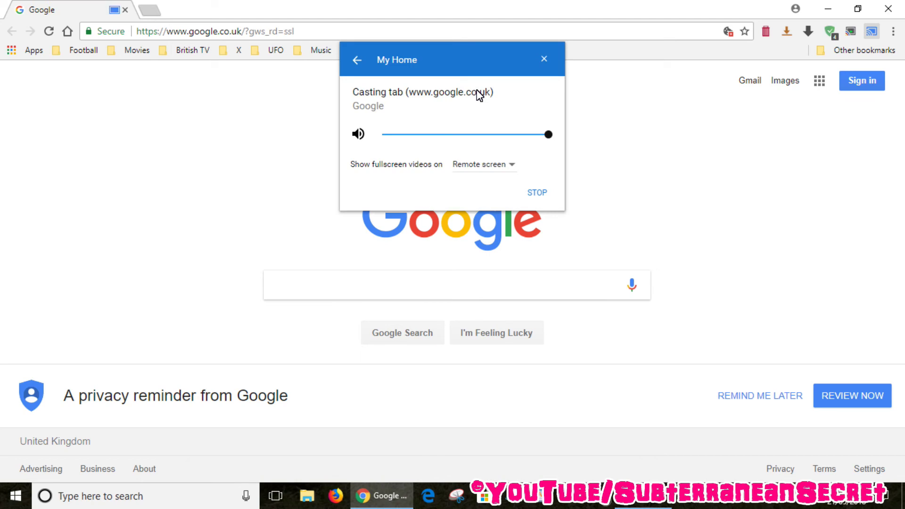
pyautogui.click(542, 59)
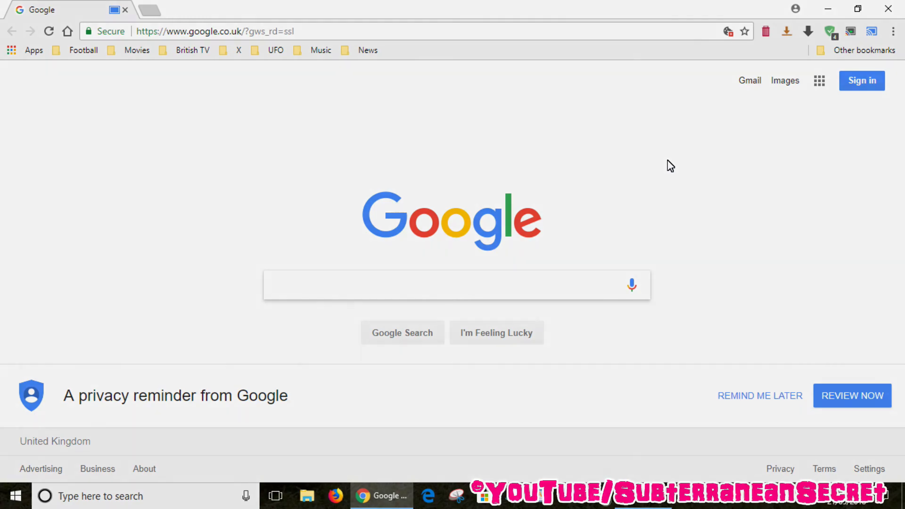